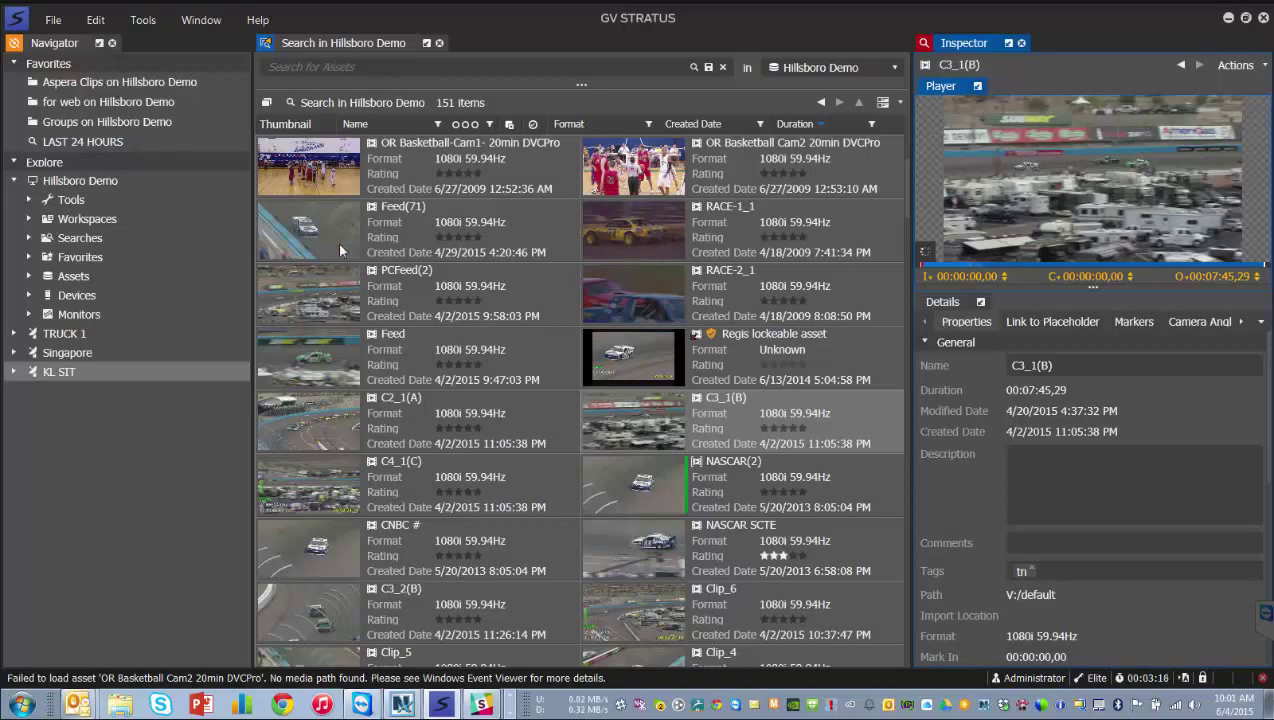
- Multi-select RACE-1_1, RACE-2_1, C2_1(A) and CNBC # in the Hillsboro Demo asset grid
{"action": "left_click", "coordinate": [637, 232]}
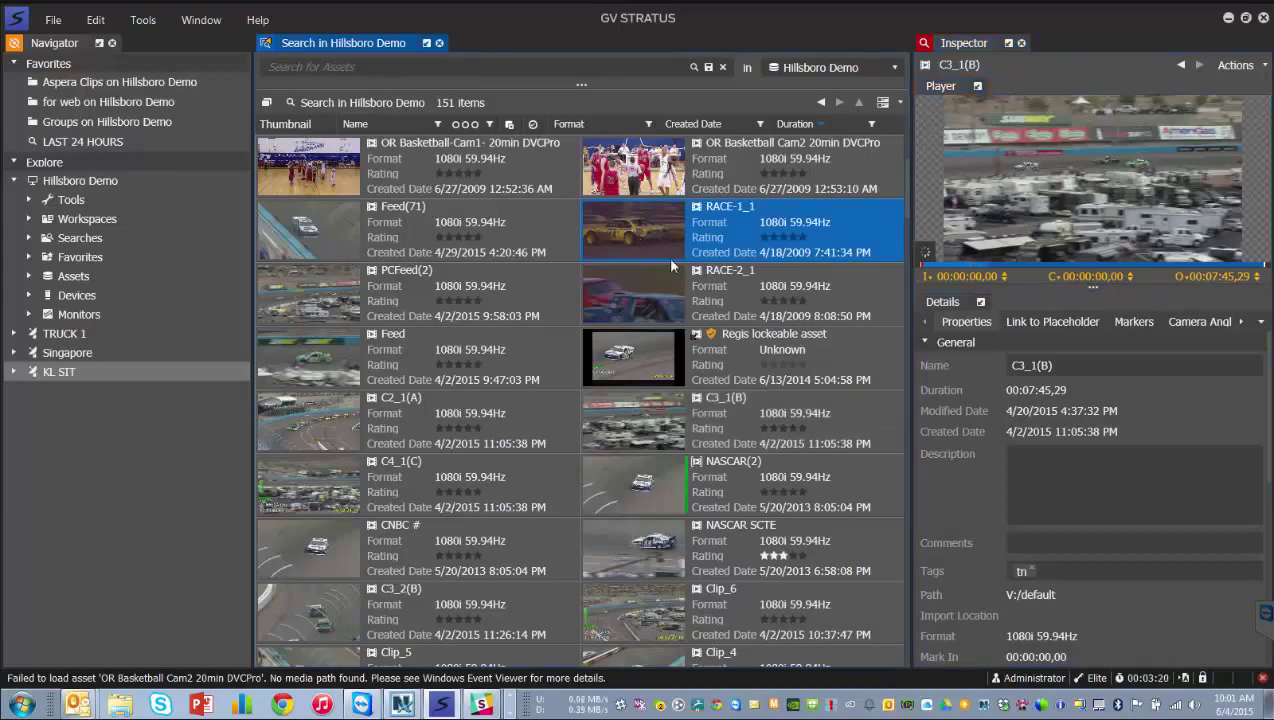
{"action": "left_click", "coordinate": [645, 288], "text": "shift"}
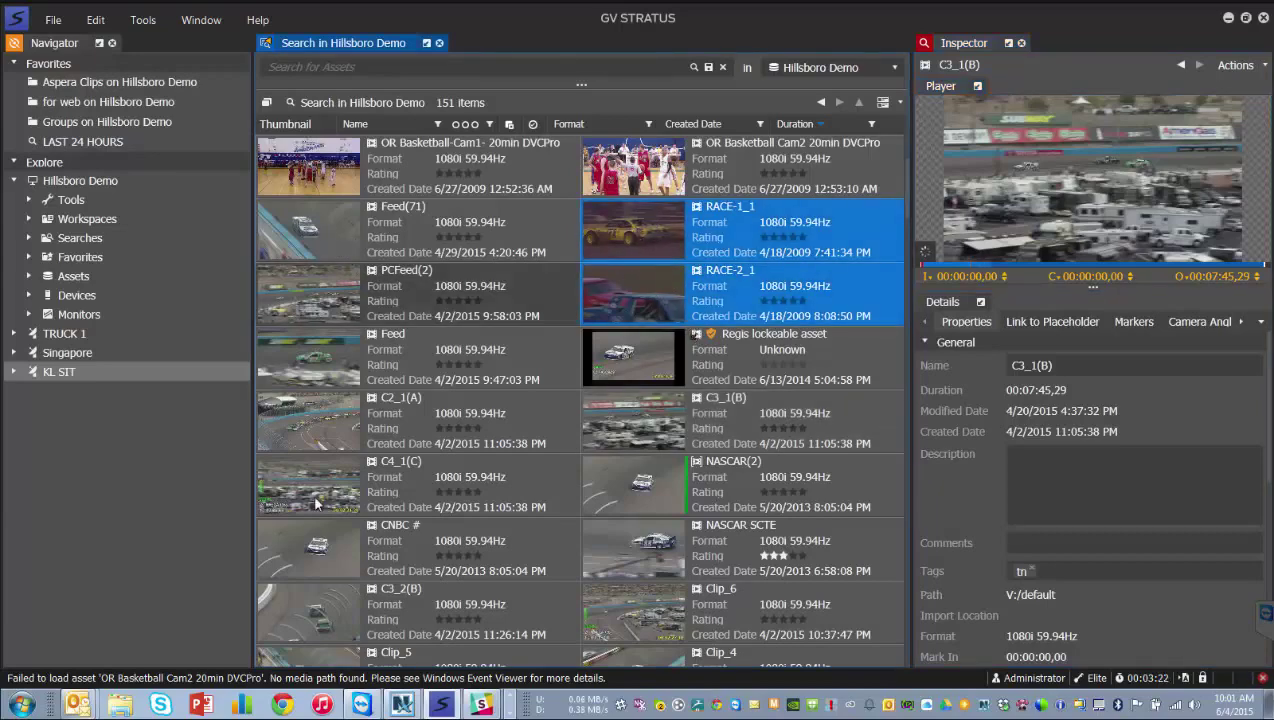
{"action": "left_click", "coordinate": [325, 425], "text": "ctrl"}
{"action": "left_click", "coordinate": [318, 558], "text": "ctrl"}
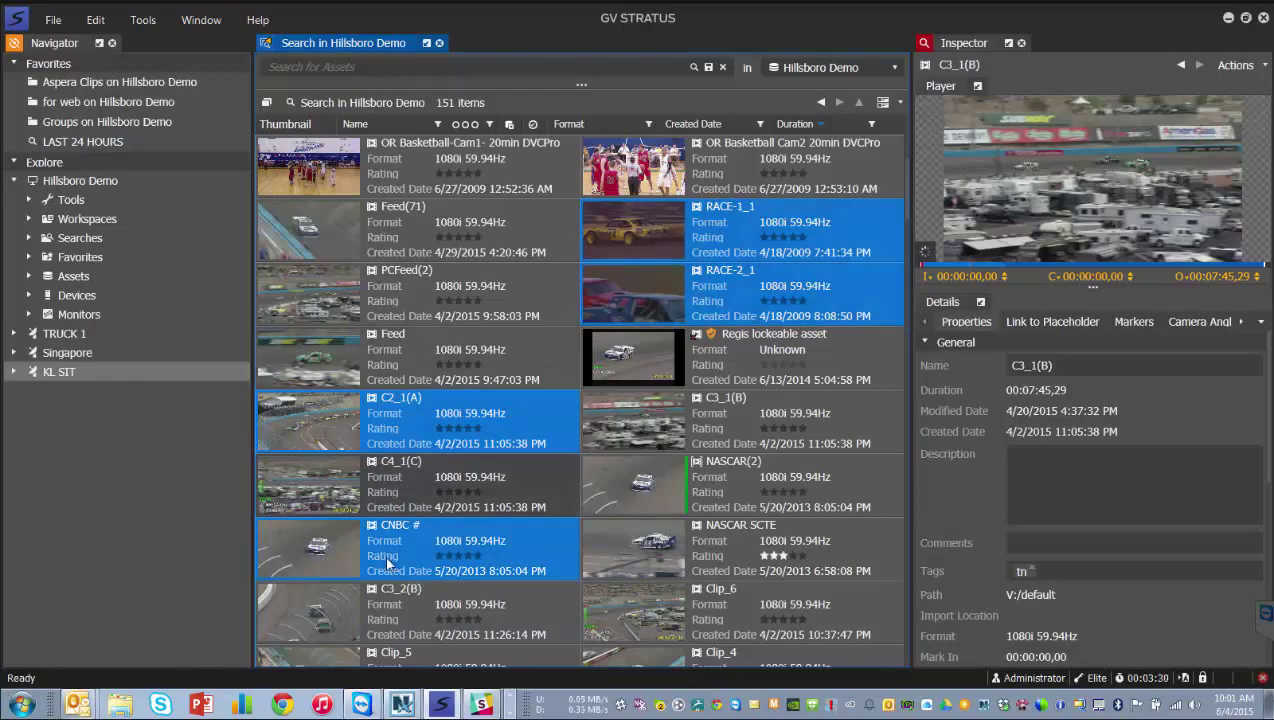
{"action": "mouse_move", "coordinate": [493, 432]}
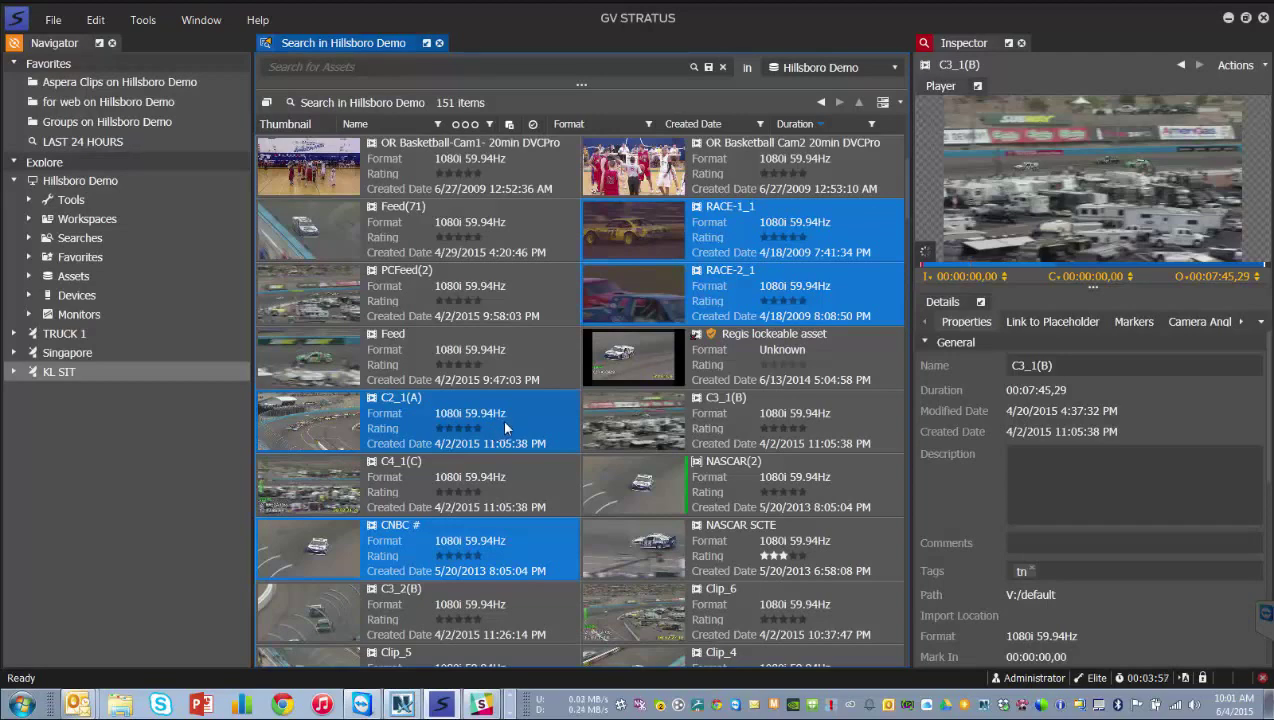
- Attach the four selected clips as STRATUS Items.strob to the Clips for your story draft
{"action": "left_click", "coordinate": [80, 703]}
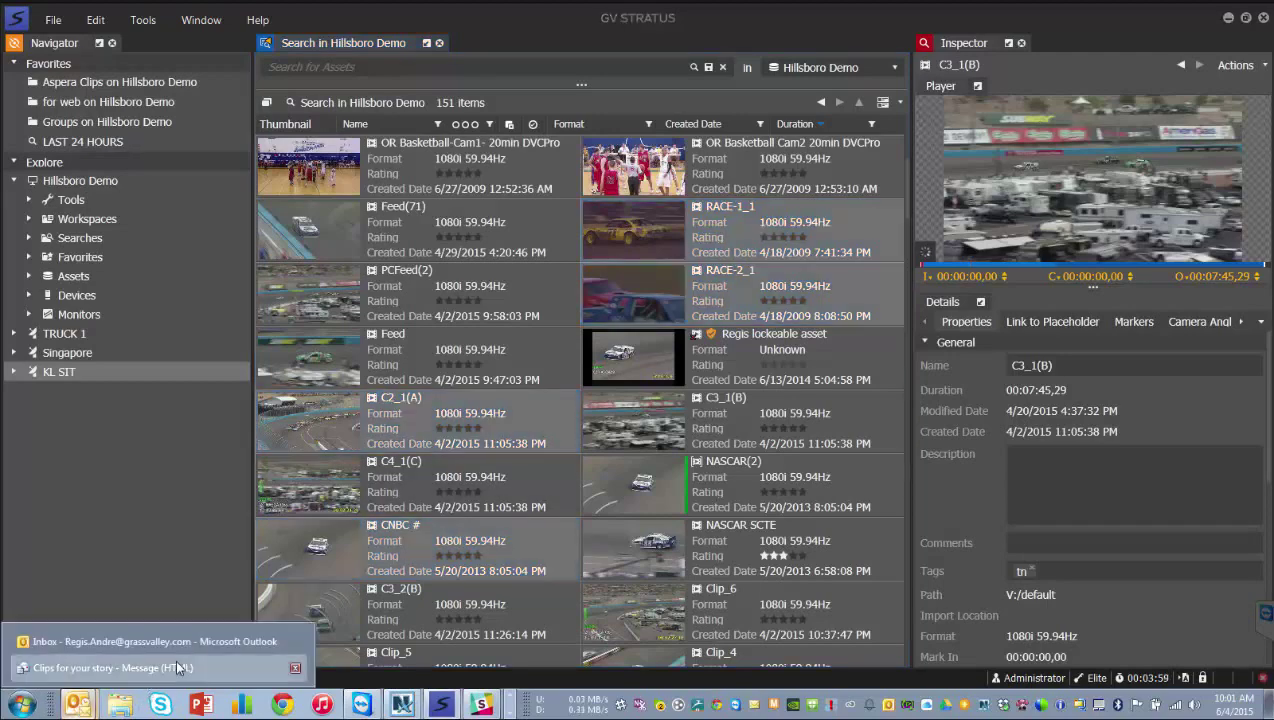
{"action": "left_click", "coordinate": [175, 662]}
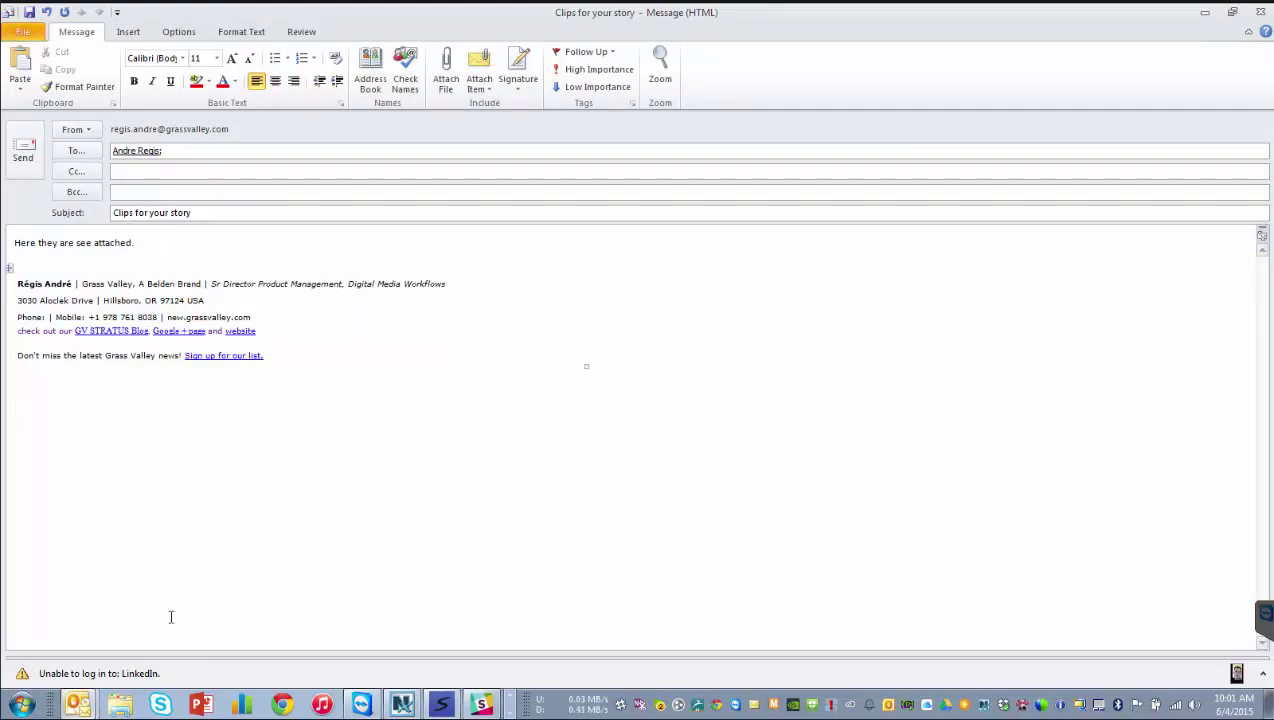
{"action": "left_click", "coordinate": [443, 703]}
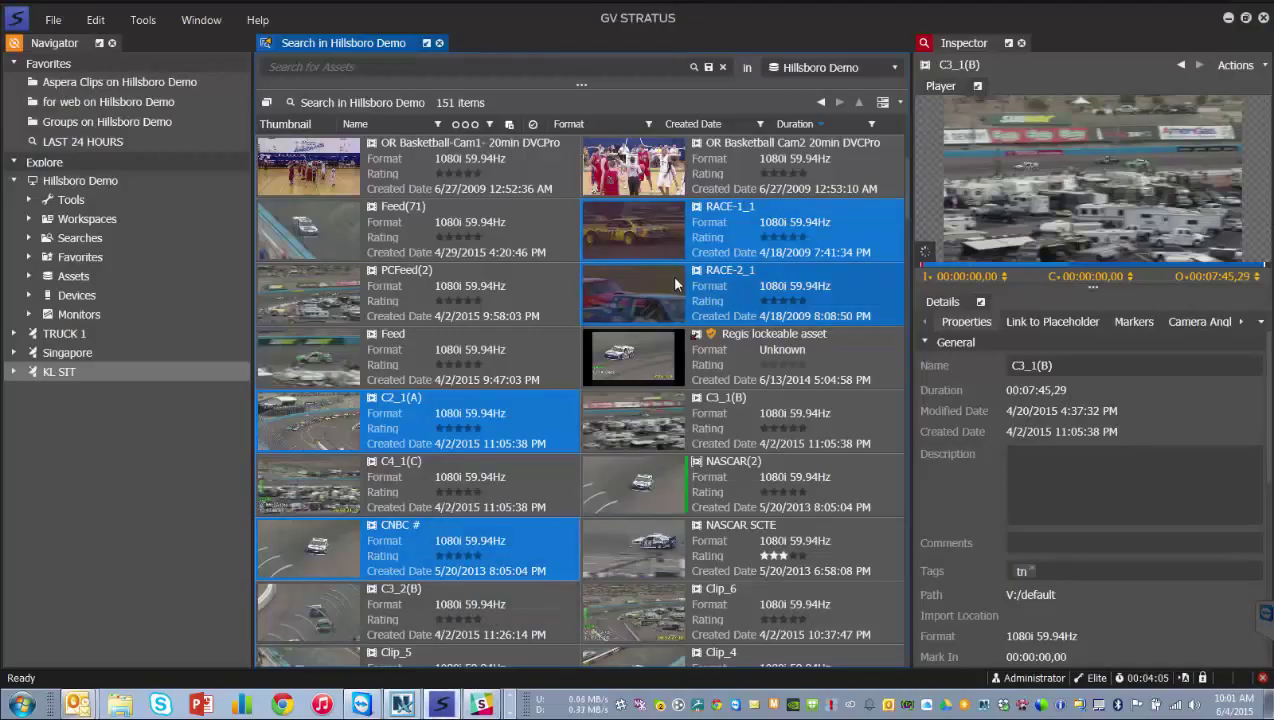
{"action": "mouse_move", "coordinate": [302, 411]}
{"action": "left_mouse_down"}
{"action": "mouse_move", "coordinate": [375, 395]}
{"action": "mouse_move", "coordinate": [445, 540]}
{"action": "mouse_move", "coordinate": [410, 680]}
{"action": "mouse_move", "coordinate": [90, 705]}
{"action": "mouse_move", "coordinate": [143, 672]}
{"action": "mouse_move", "coordinate": [166, 270]}
{"action": "left_mouse_up"}
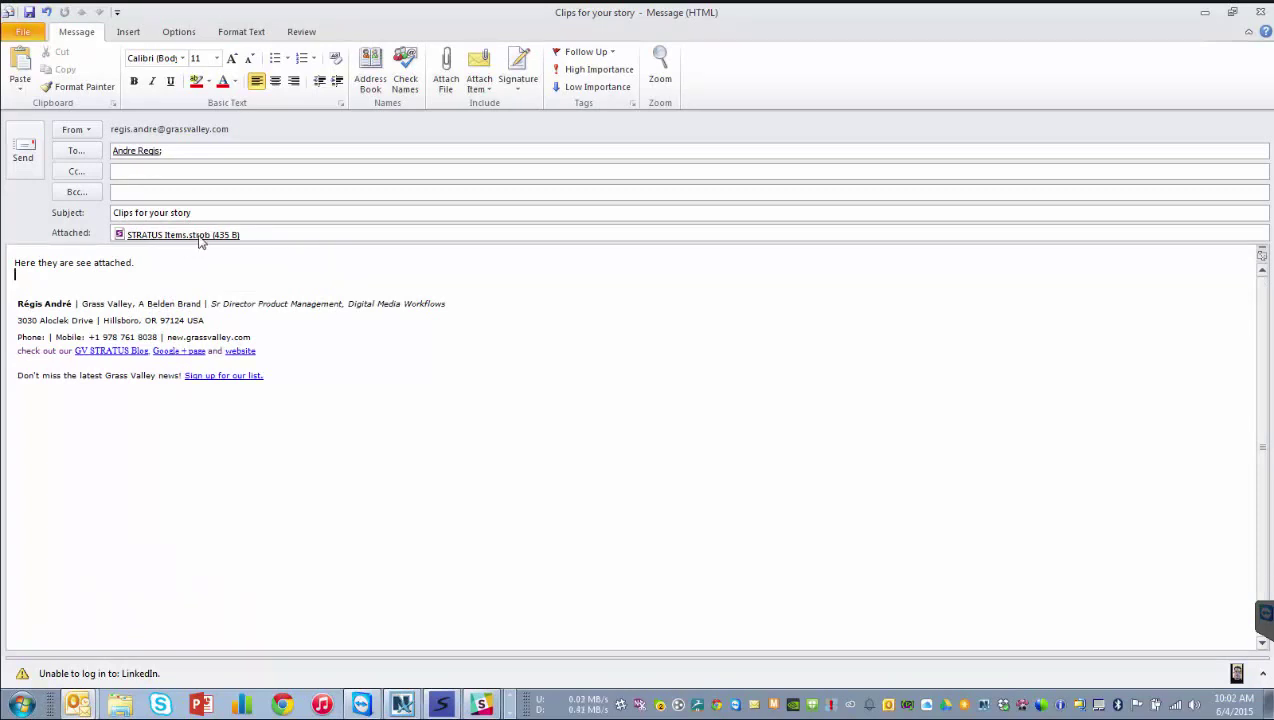
- Send the Clips for your story email carrying STRATUS Items.strob
{"action": "left_click", "coordinate": [43, 174]}
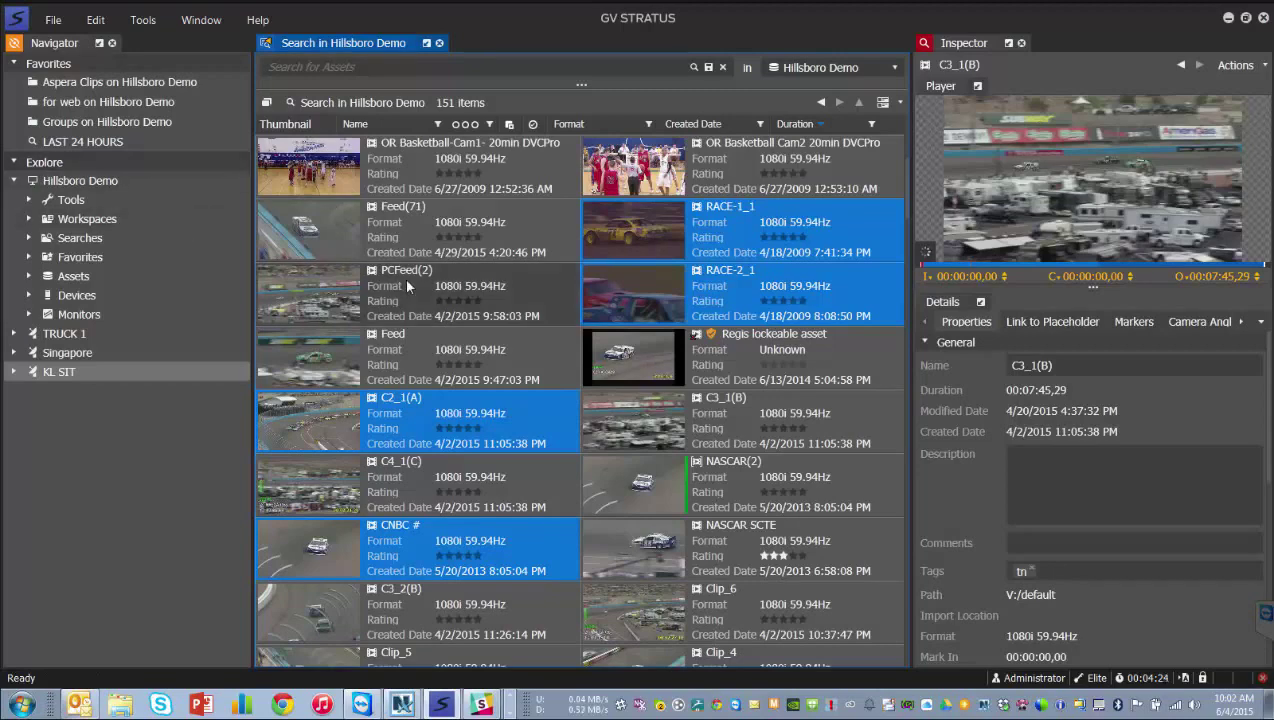
{"action": "left_click", "coordinate": [404, 278]}
{"action": "scroll", "coordinate": [300, 484], "scroll_direction": "down", "scroll_amount": 3}
{"action": "scroll", "coordinate": [300, 484], "scroll_direction": "down", "scroll_amount": 5}
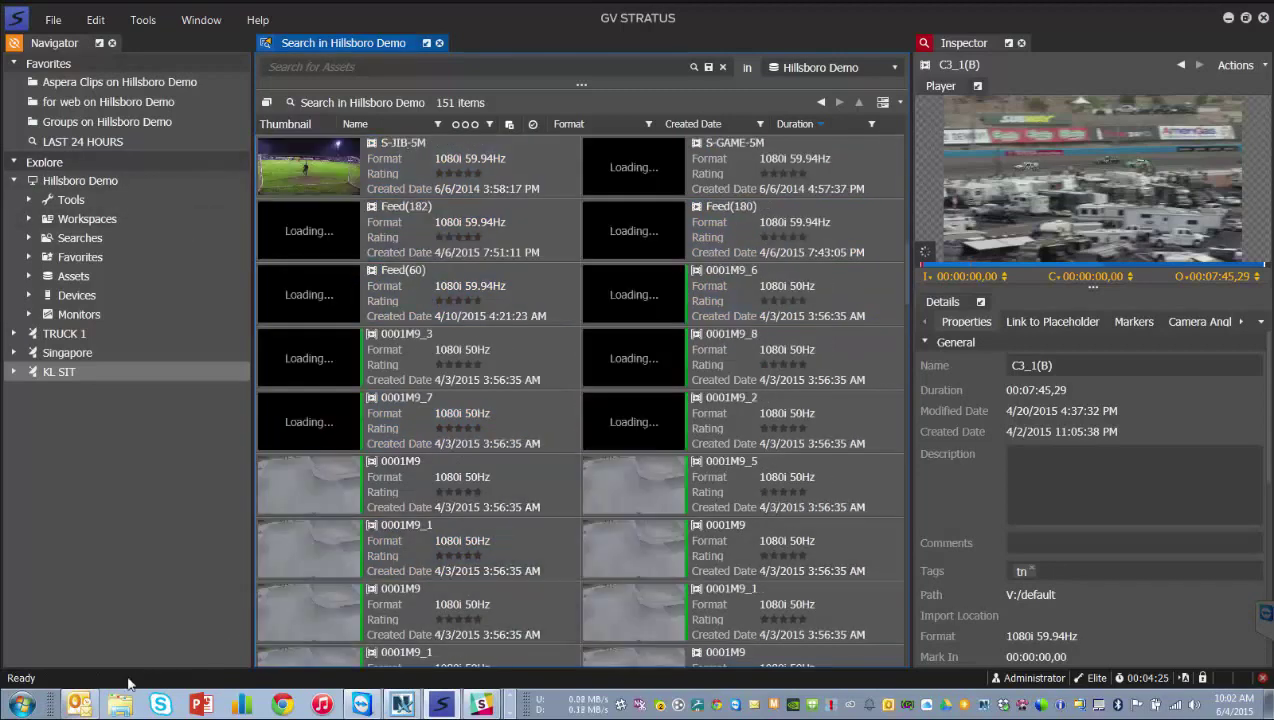
- Open the received Clips for your story email and its STRATUS Items.strob attachment
{"action": "left_click", "coordinate": [87, 703]}
{"action": "left_click", "coordinate": [331, 204]}
{"action": "double_click", "coordinate": [331, 204]}
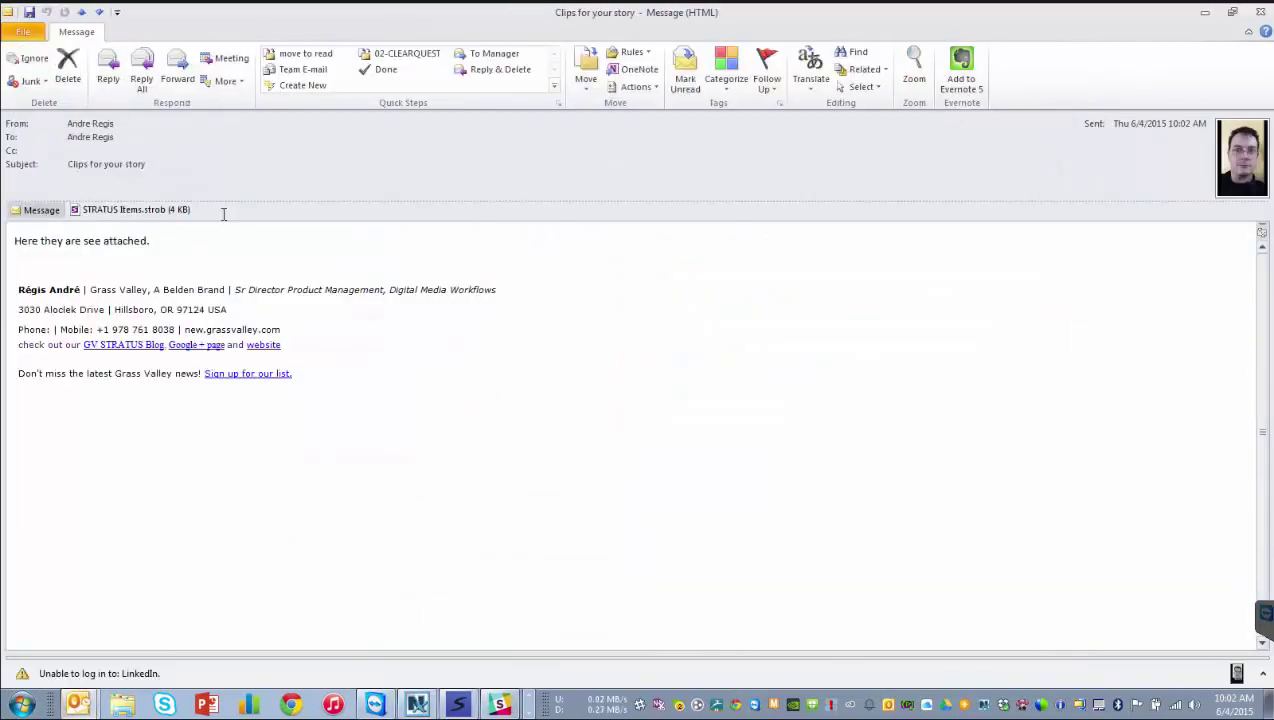
{"action": "double_click", "coordinate": [113, 210]}
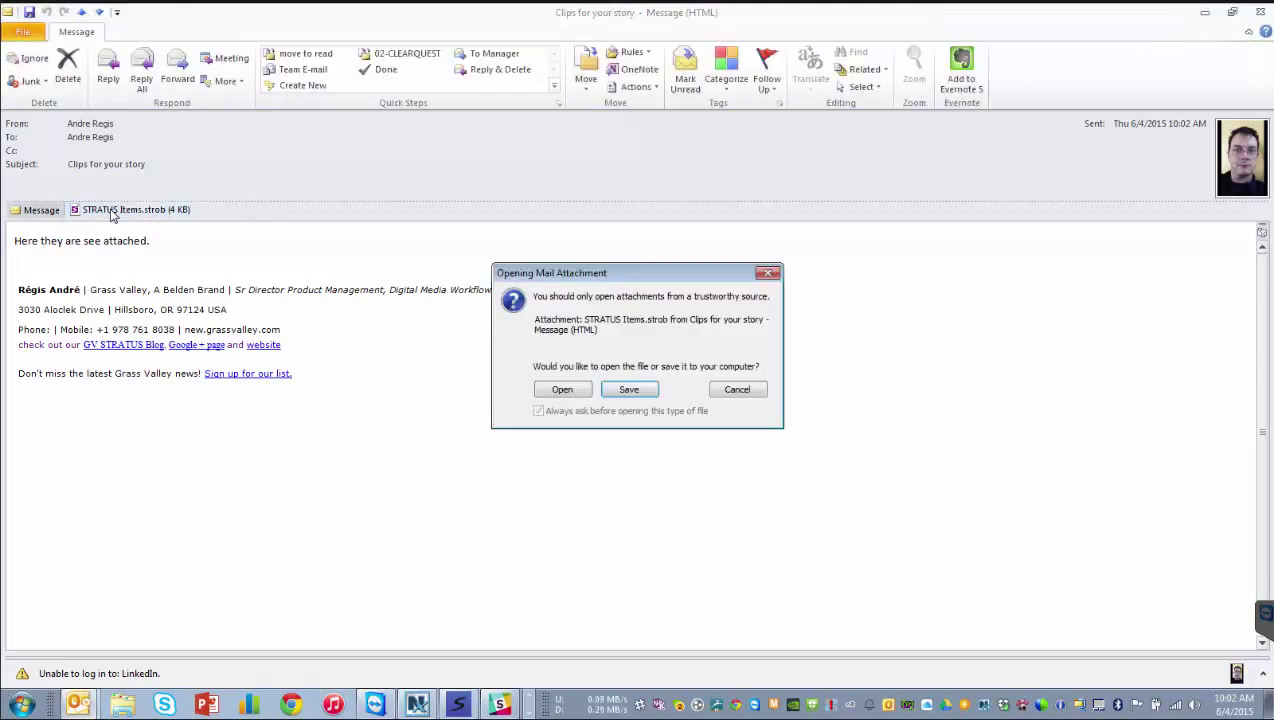
- Open STRATUS Items.strob in GV STRATUS and load RACE-1_1 into the Inspector
{"action": "left_click", "coordinate": [561, 390]}
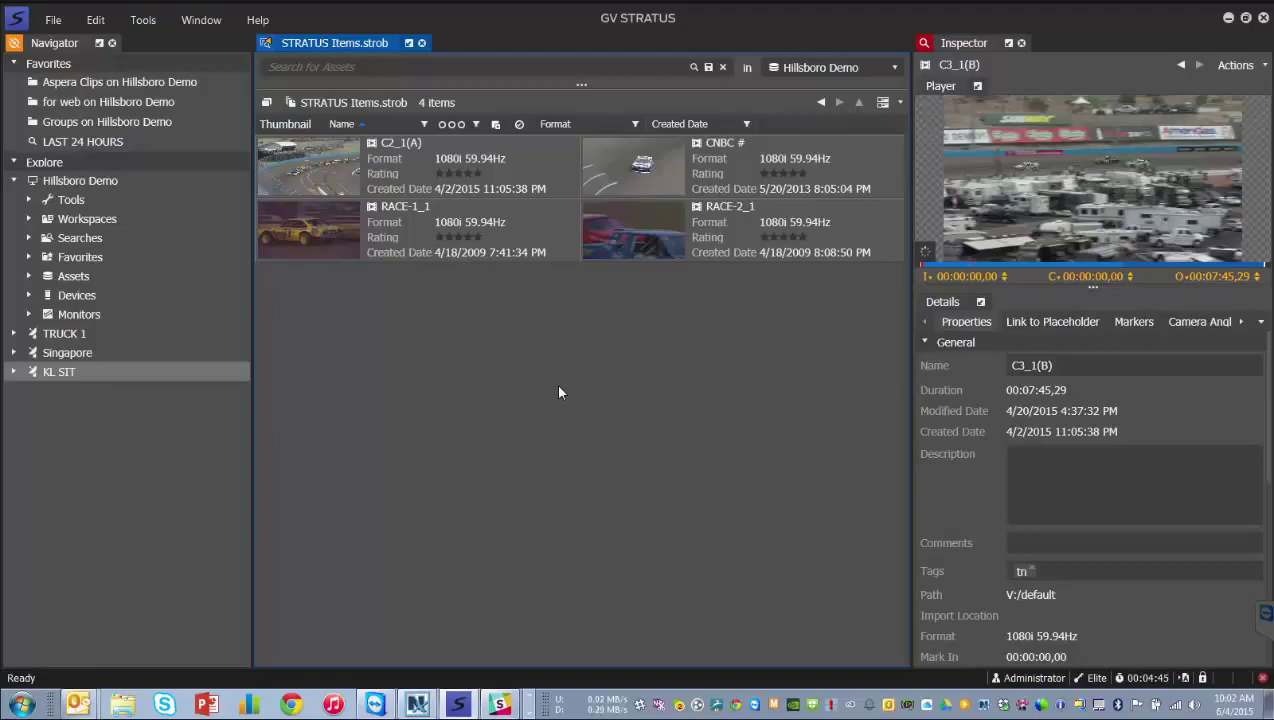
{"action": "left_click_drag", "start_coordinate": [342, 240], "coordinate": [986, 197]}
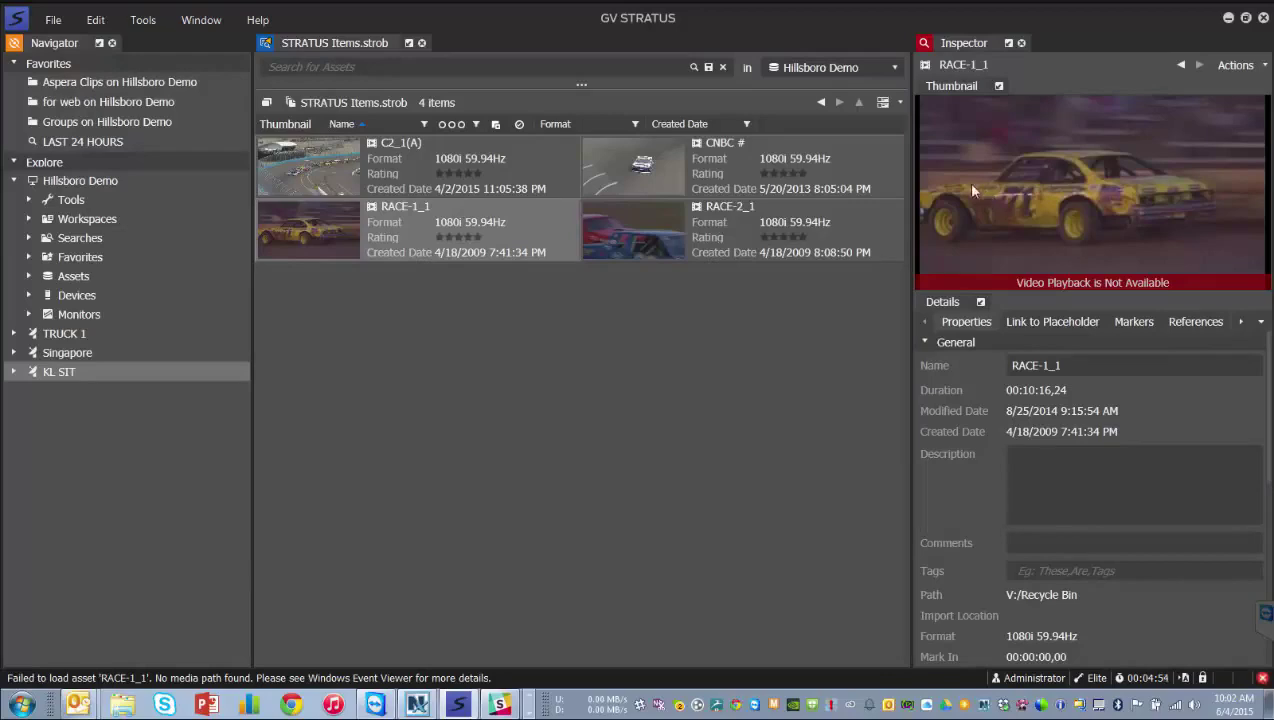
- Launch Skype for Business and search the contacts for the colleague's name
{"action": "left_click", "coordinate": [498, 706]}
{"action": "left_click", "coordinate": [498, 706]}
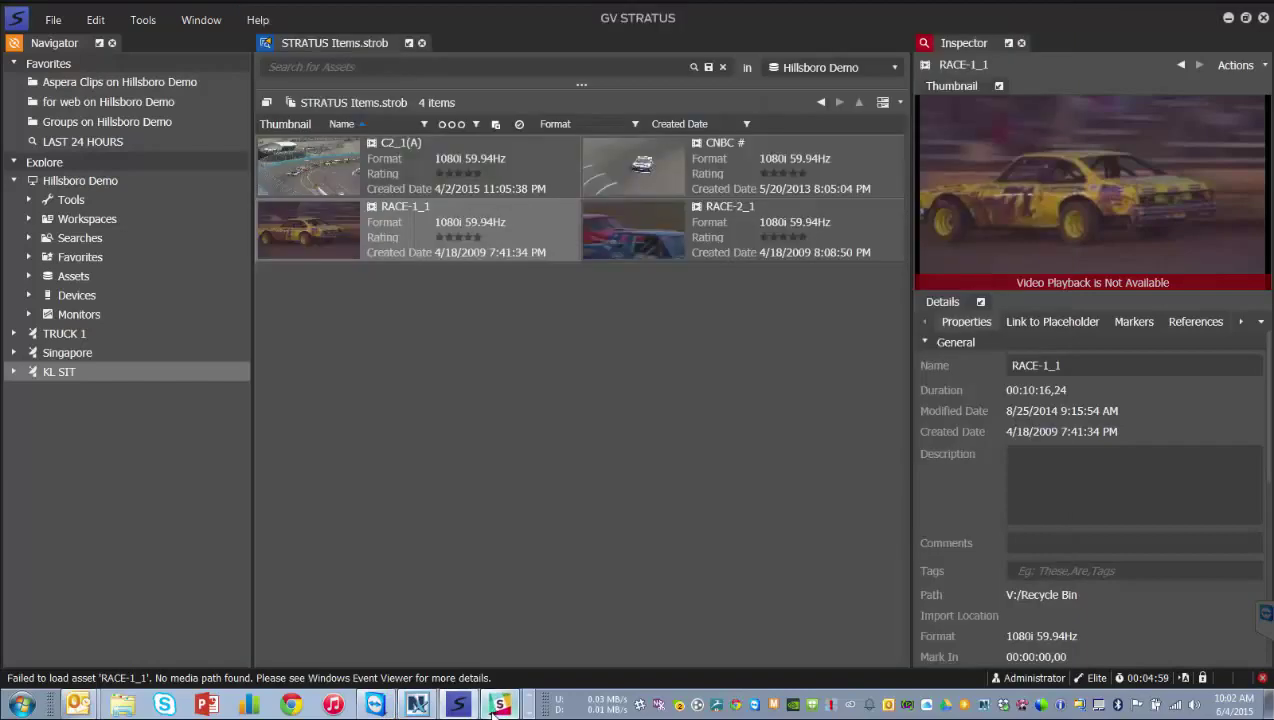
{"action": "left_click", "coordinate": [164, 706]}
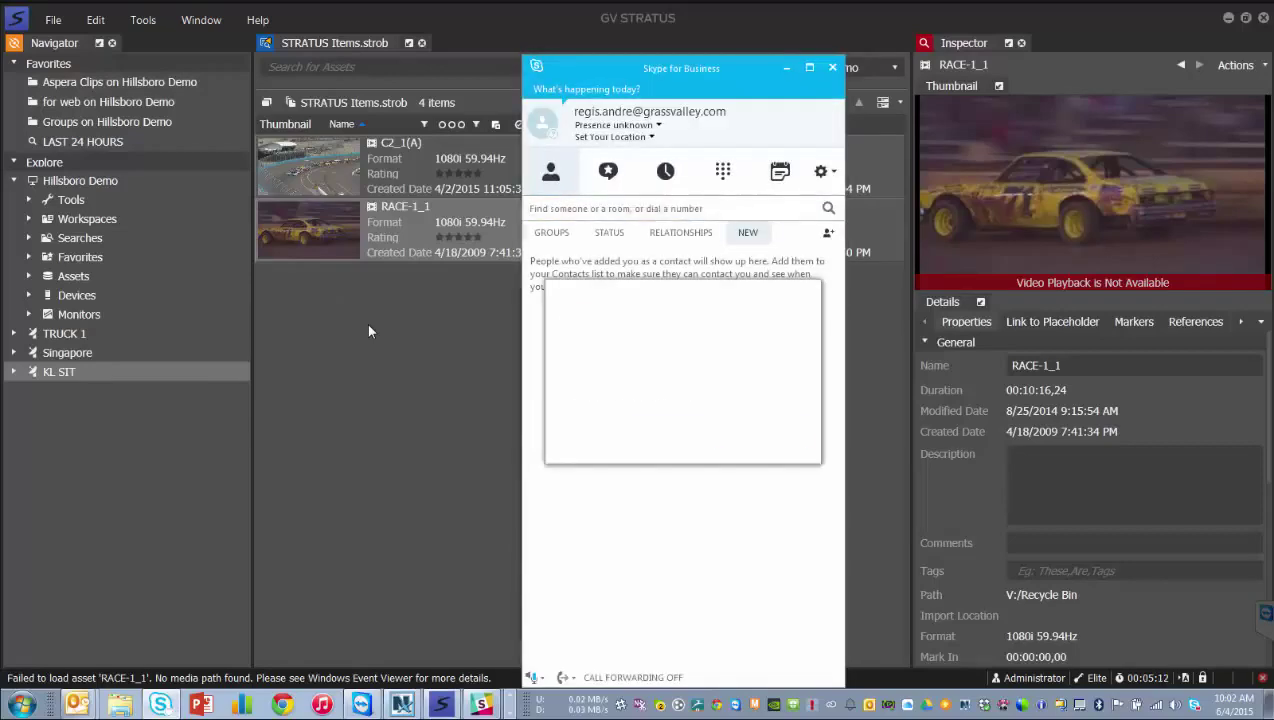
{"action": "left_click", "coordinate": [765, 437]}
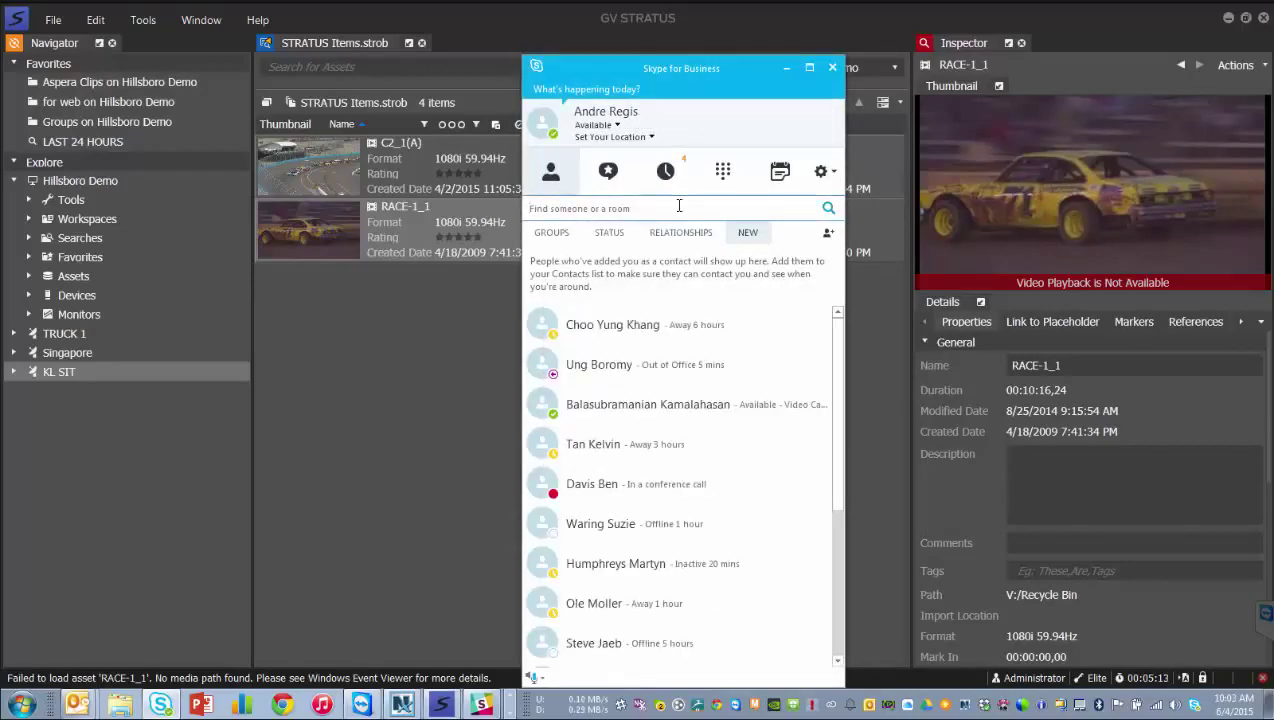
{"action": "left_click", "coordinate": [679, 207]}
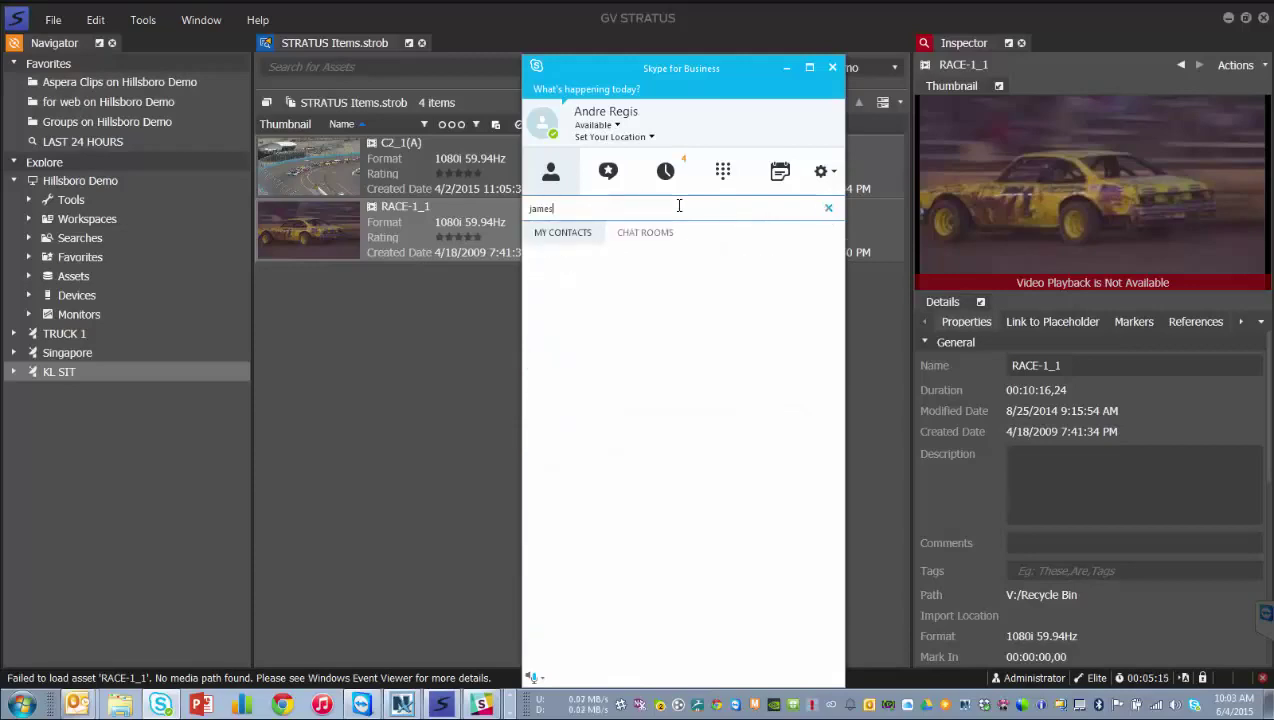
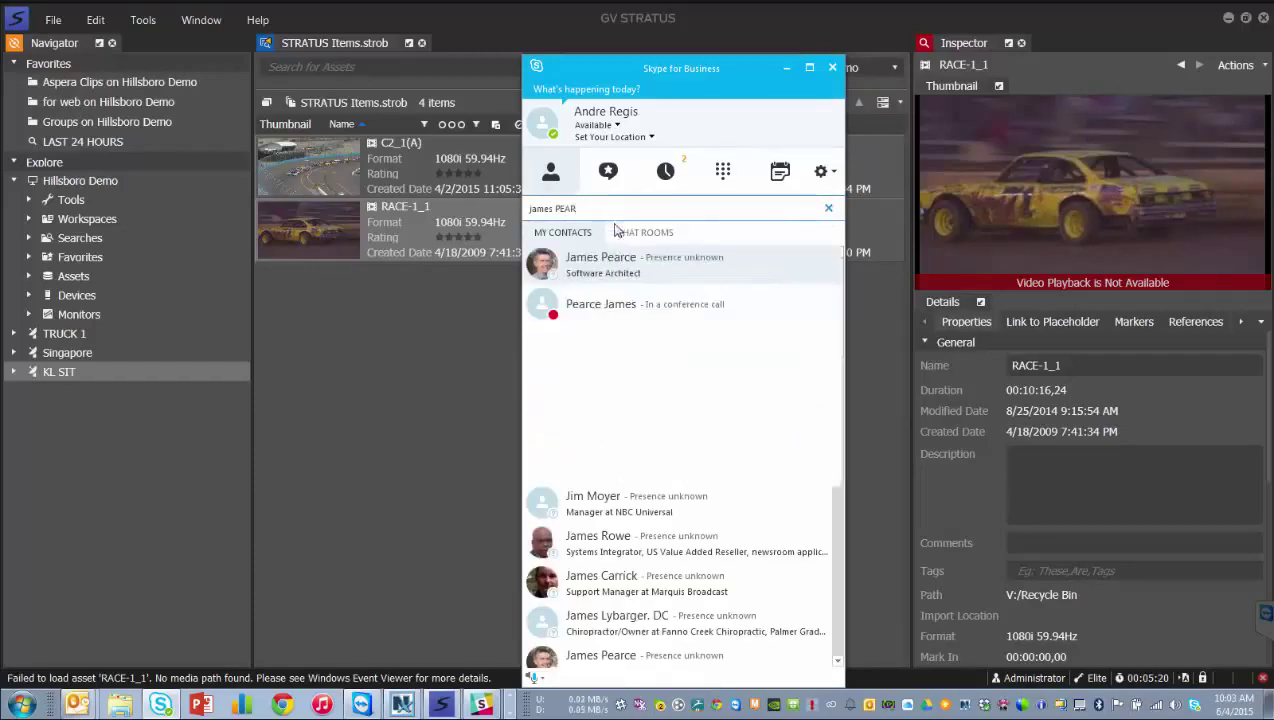
- Chat RACE-1_1.strob with the message 'PLEASE USE THIS' to the colleague, then close the chat
{"action": "double_click", "coordinate": [593, 305]}
{"action": "mouse_move", "coordinate": [410, 235]}
{"action": "left_mouse_down"}
{"action": "mouse_move", "coordinate": [410, 483]}
{"action": "mouse_move", "coordinate": [226, 637]}
{"action": "mouse_move", "coordinate": [320, 700]}
{"action": "mouse_move", "coordinate": [165, 706]}
{"action": "mouse_move", "coordinate": [143, 668]}
{"action": "mouse_move", "coordinate": [140, 585]}
{"action": "mouse_move", "coordinate": [100, 582]}
{"action": "mouse_move", "coordinate": [102, 600]}
{"action": "left_mouse_up"}
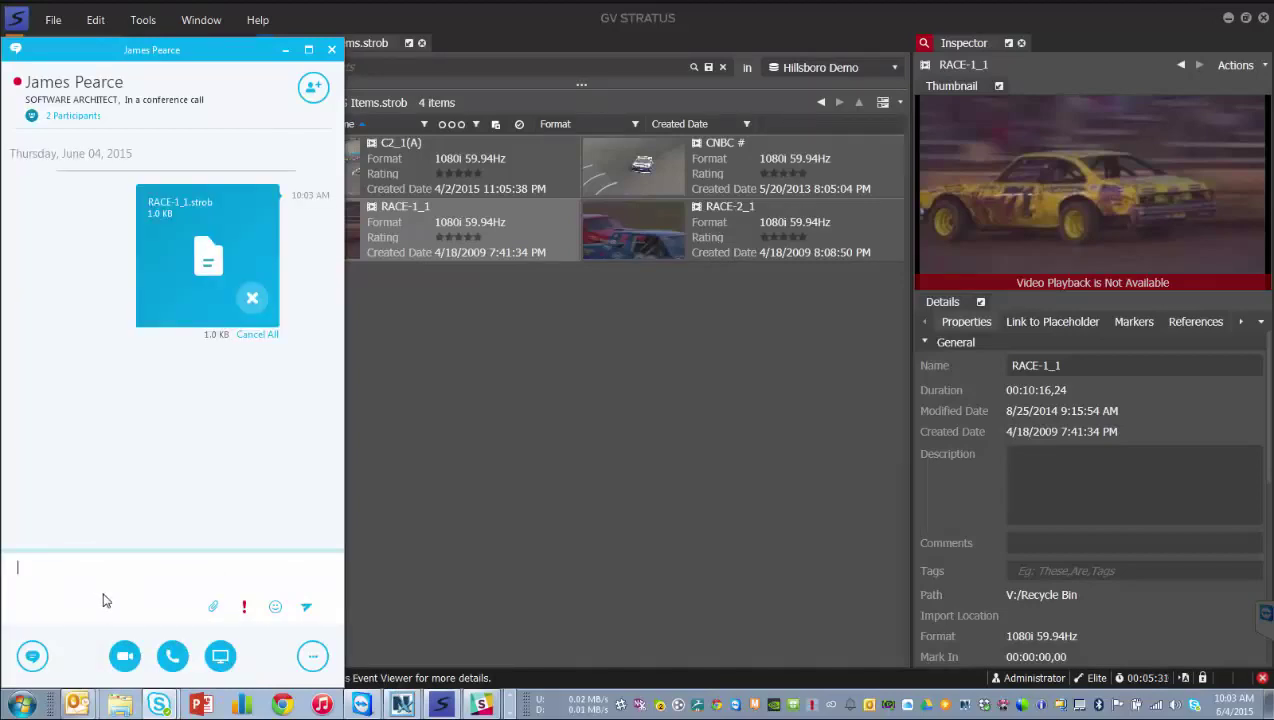
{"action": "type", "text": "PLEASE USE"}
{"action": "type", "text": " THIS"}
{"action": "key", "text": "Return"}
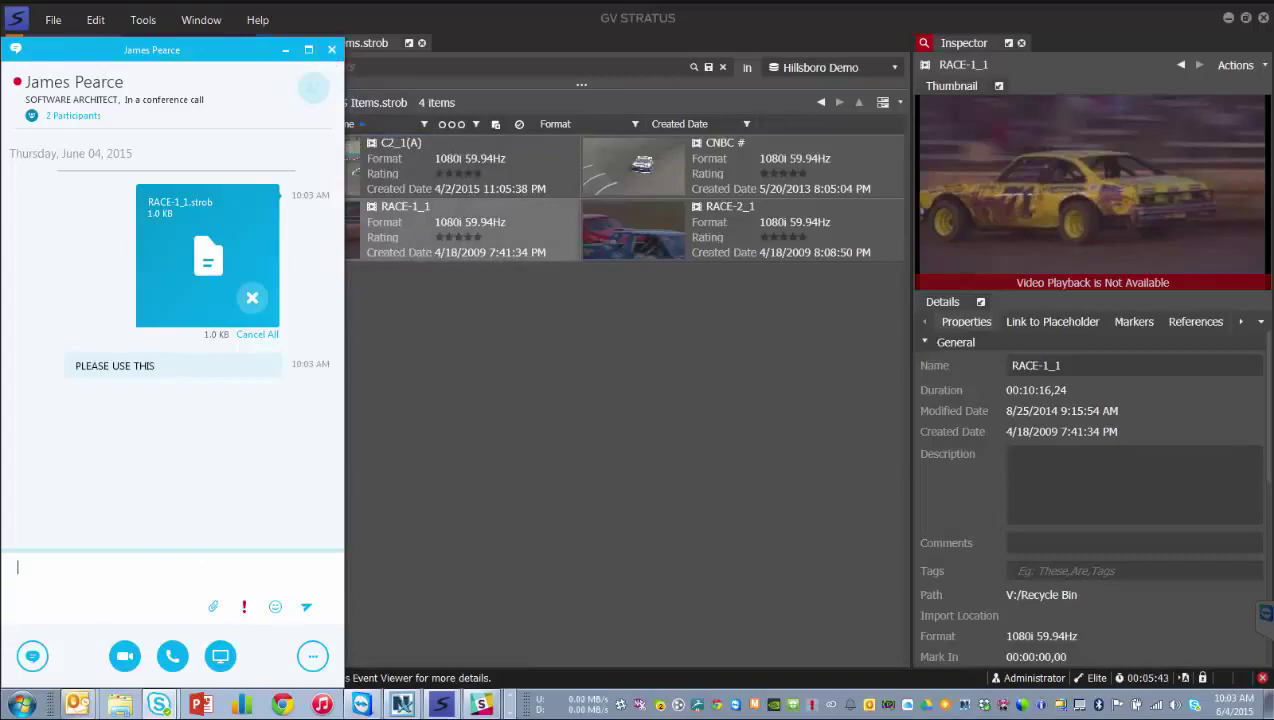
{"action": "left_click", "coordinate": [485, 592]}
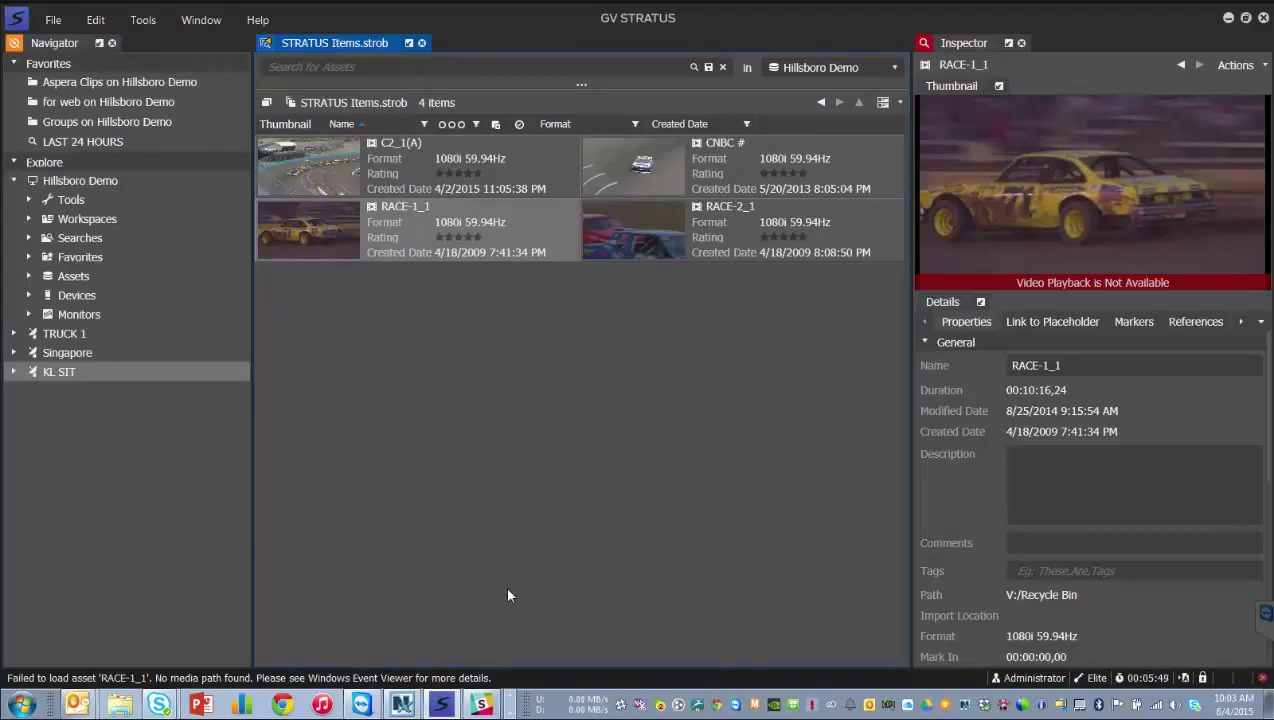
- Expand Monitors > Web Monitors in Navigator and open the Gmail monitor in its own tab
{"action": "left_click", "coordinate": [29, 314]}
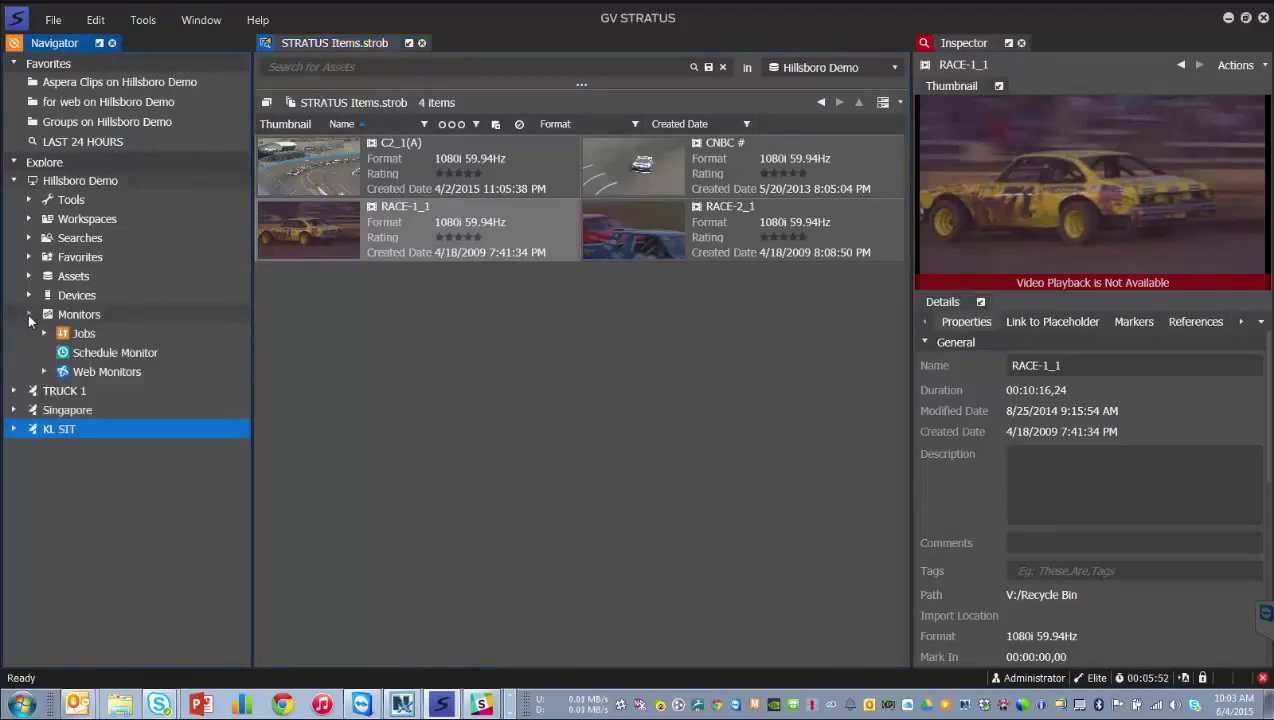
{"action": "left_click", "coordinate": [44, 372]}
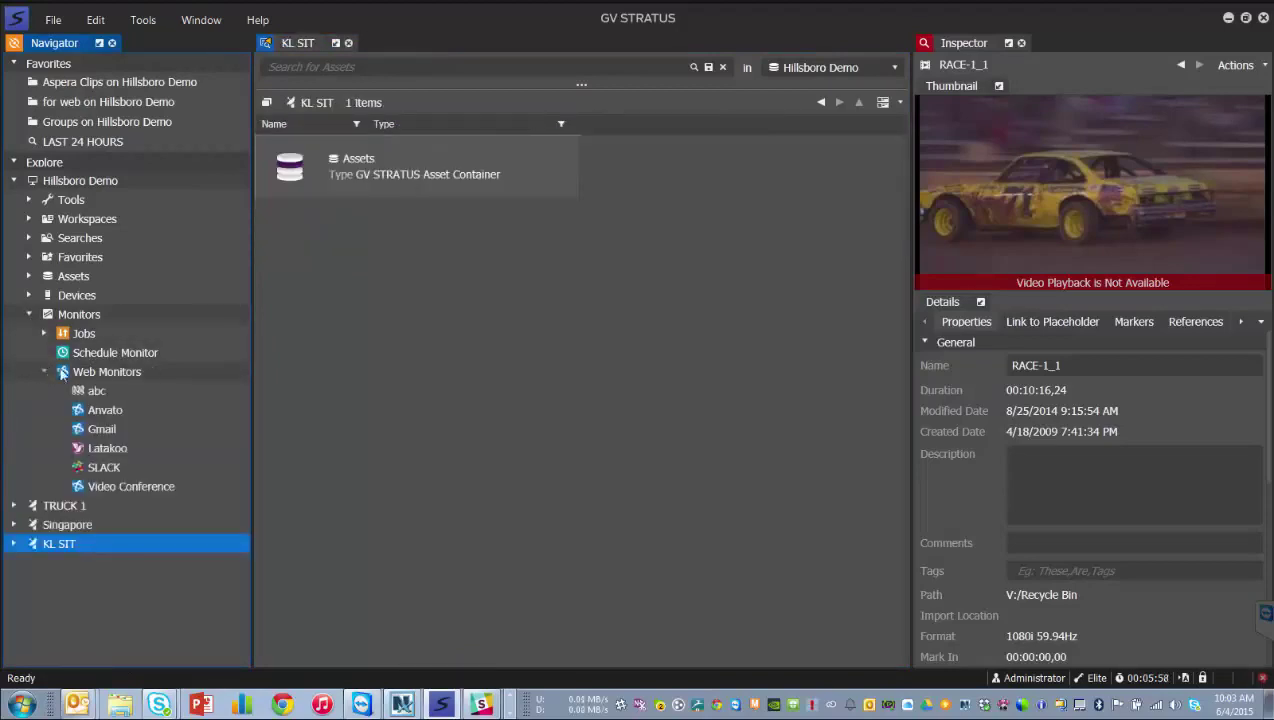
{"action": "left_click", "coordinate": [98, 430]}
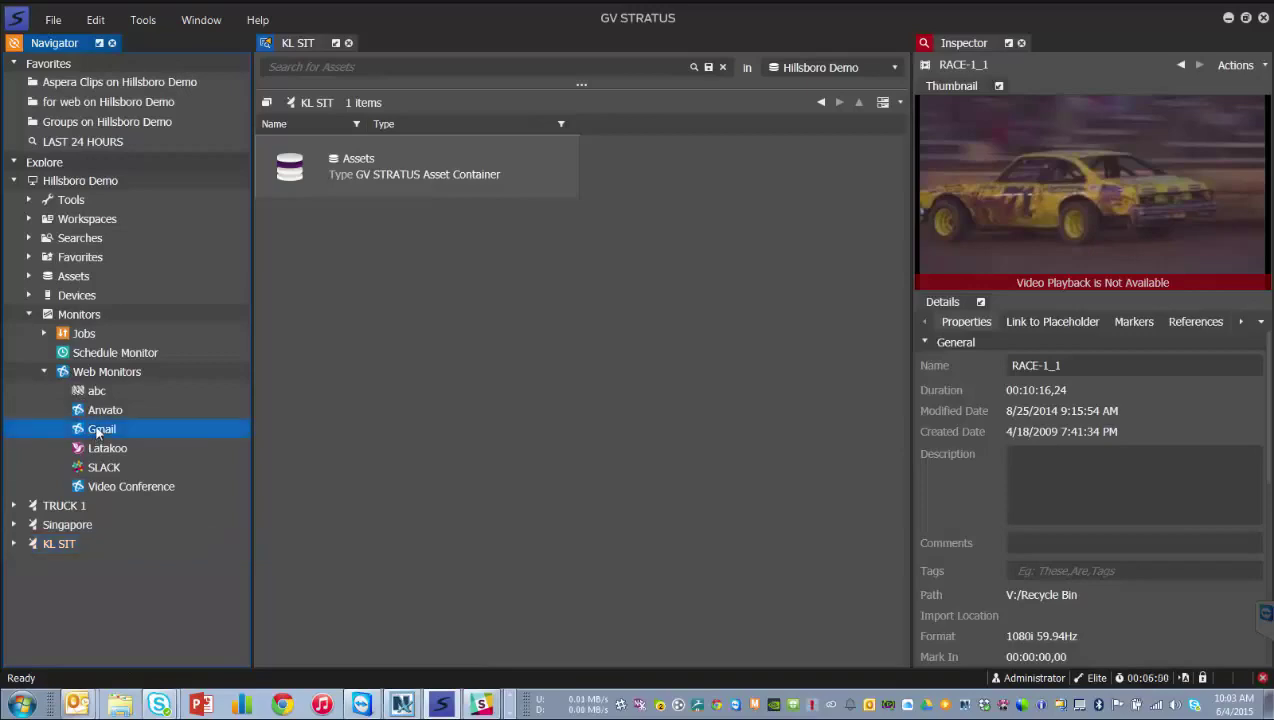
{"action": "double_click", "coordinate": [98, 430]}
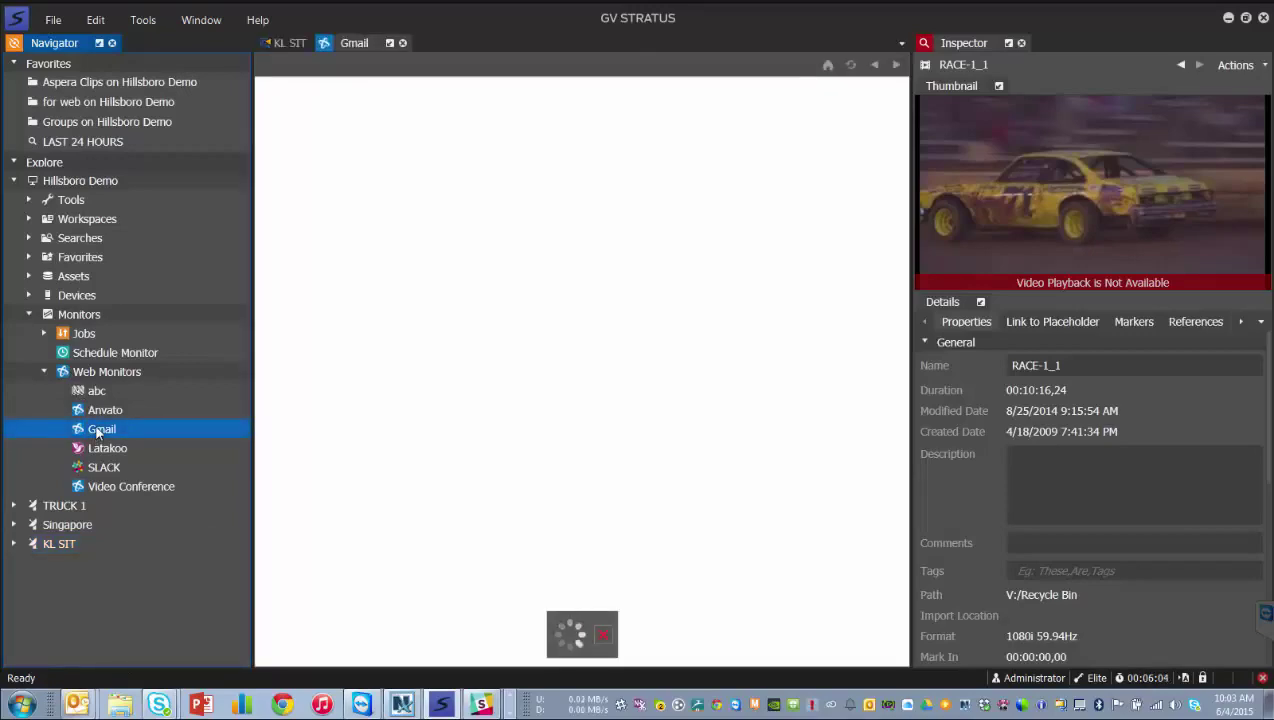